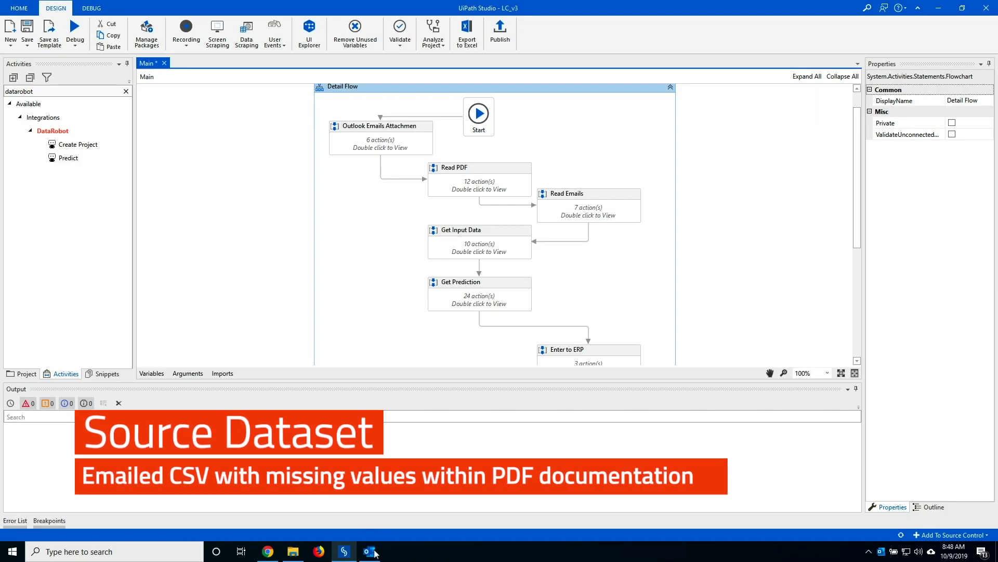
Review the RPA_Predict.csv and RPA_Predict.pdf attachments from the Outlook inbox and close them
{"action": "left_click", "coordinate": [373, 551]}
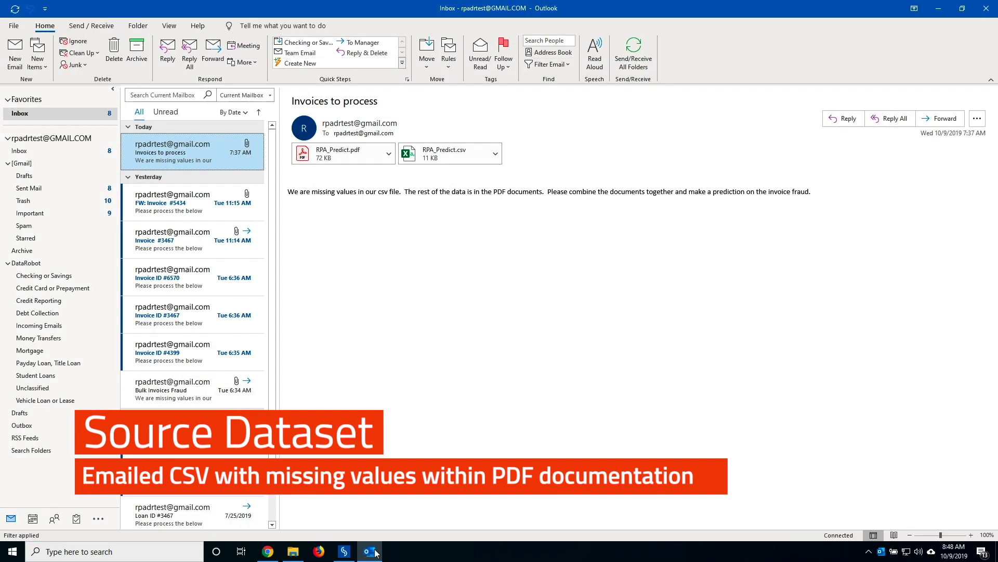
{"action": "double_click", "coordinate": [435, 158]}
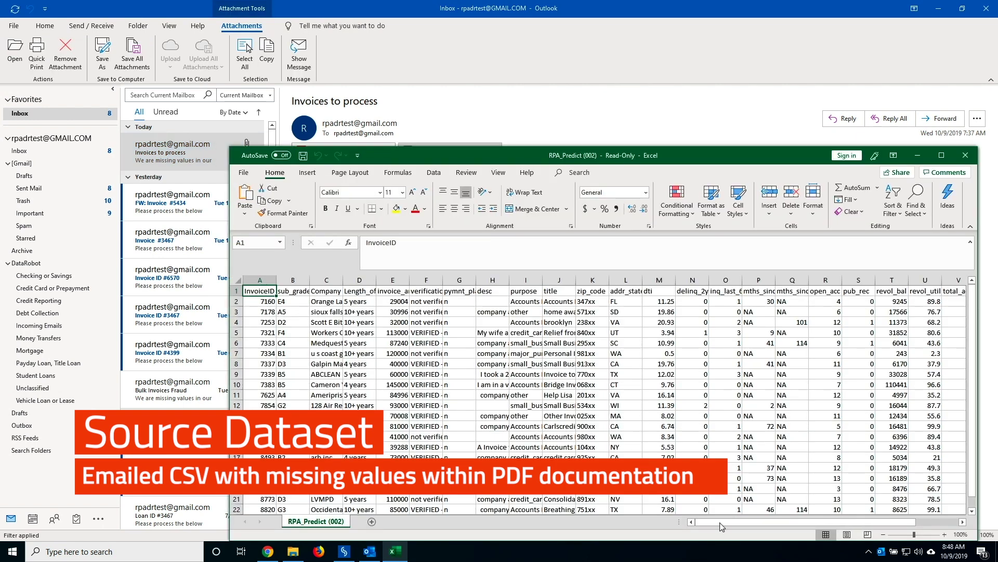
{"action": "left_click_drag", "start_coordinate": [721, 522], "coordinate": [794, 523]}
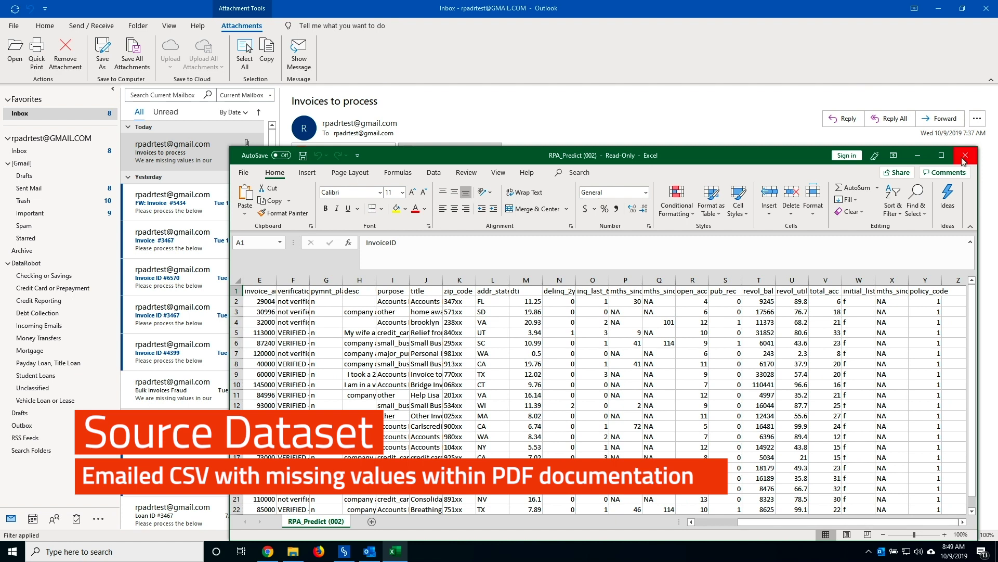
{"action": "left_click", "coordinate": [965, 155]}
{"action": "double_click", "coordinate": [339, 156]}
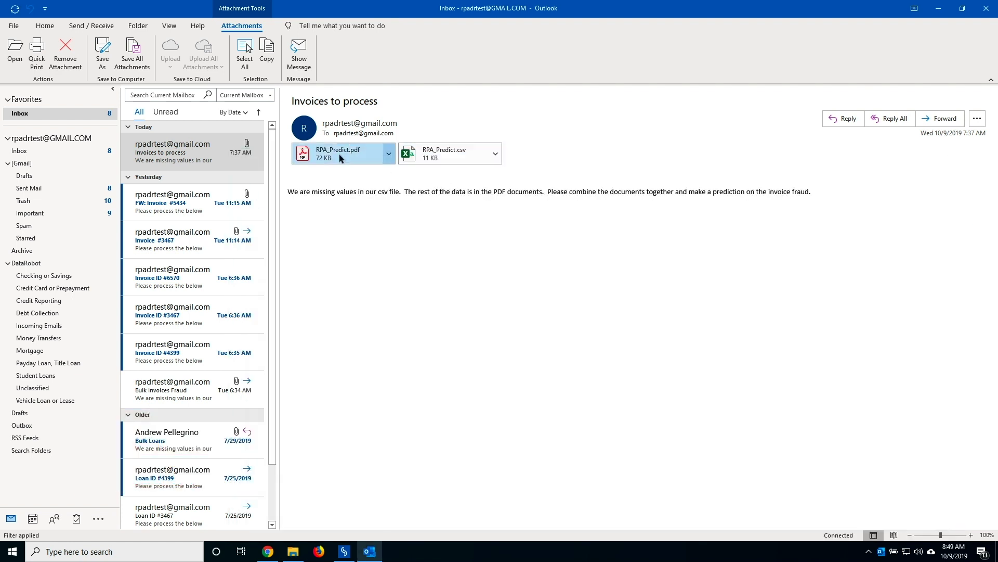
{"action": "scroll", "coordinate": [349, 192], "scroll_direction": "down", "scroll_amount": 2}
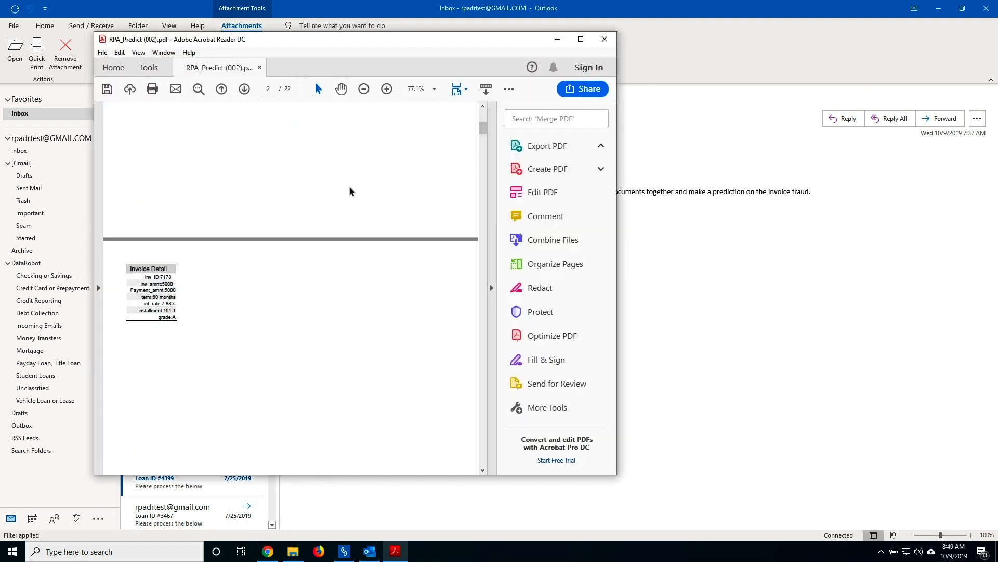
{"action": "scroll", "coordinate": [350, 190], "scroll_direction": "down", "scroll_amount": 3}
{"action": "scroll", "coordinate": [349, 191], "scroll_direction": "down", "scroll_amount": 5}
{"action": "scroll", "coordinate": [350, 190], "scroll_direction": "down", "scroll_amount": 2}
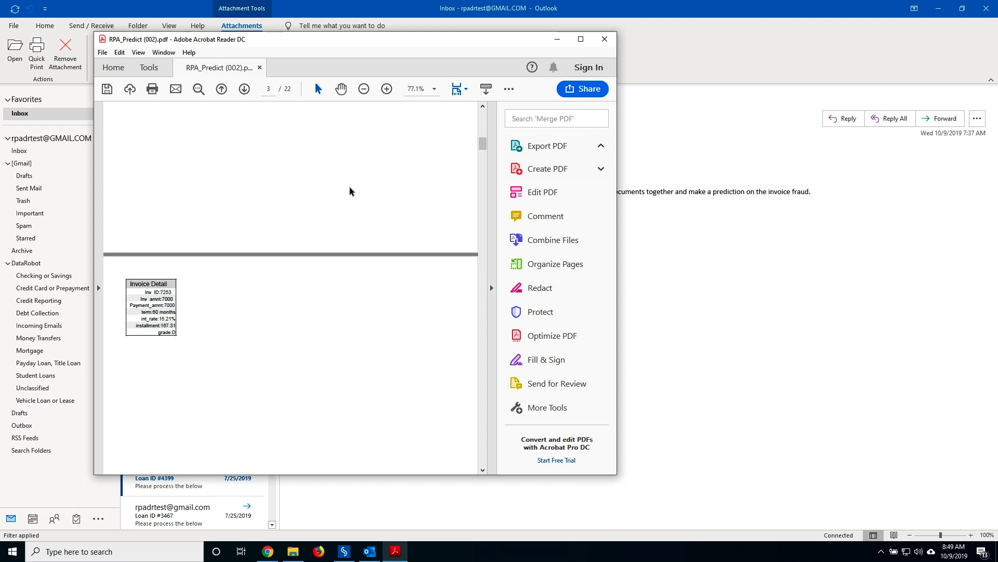
{"action": "left_click", "coordinate": [605, 39]}
Review the Invoice # 5434 PDF attached to the FW: Invoice #5434 message and close it
{"action": "left_click", "coordinate": [195, 205]}
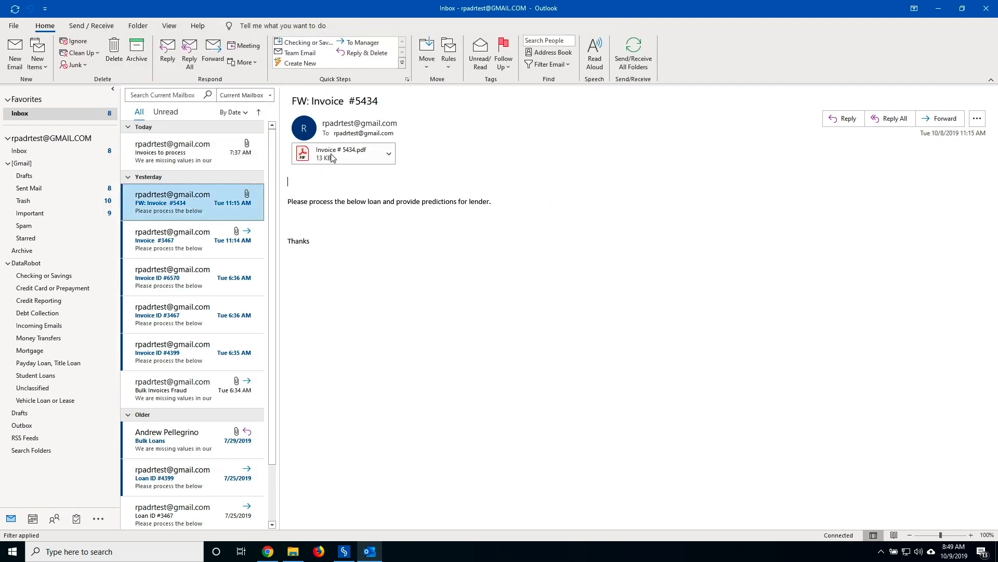
{"action": "double_click", "coordinate": [343, 156]}
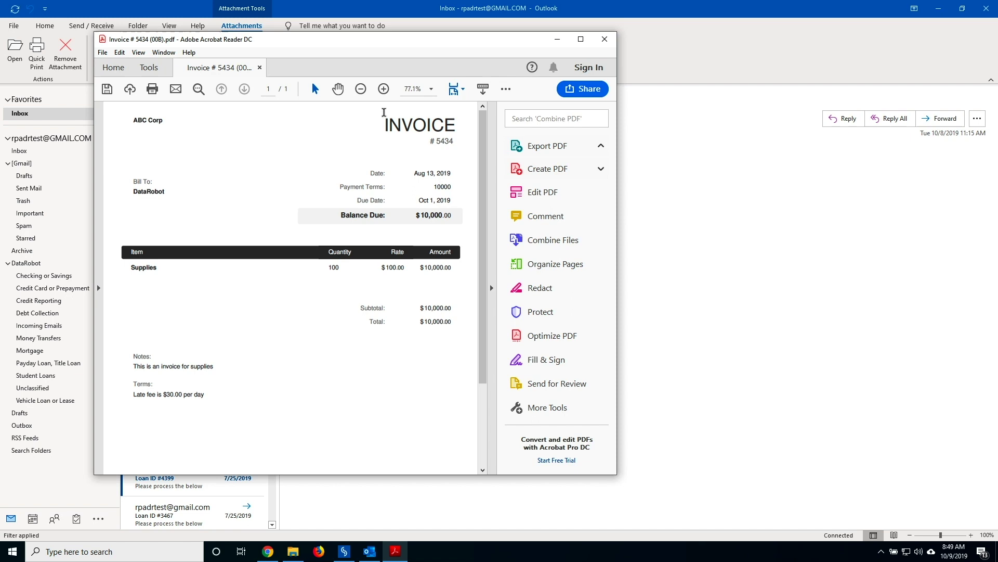
{"action": "left_click", "coordinate": [603, 43]}
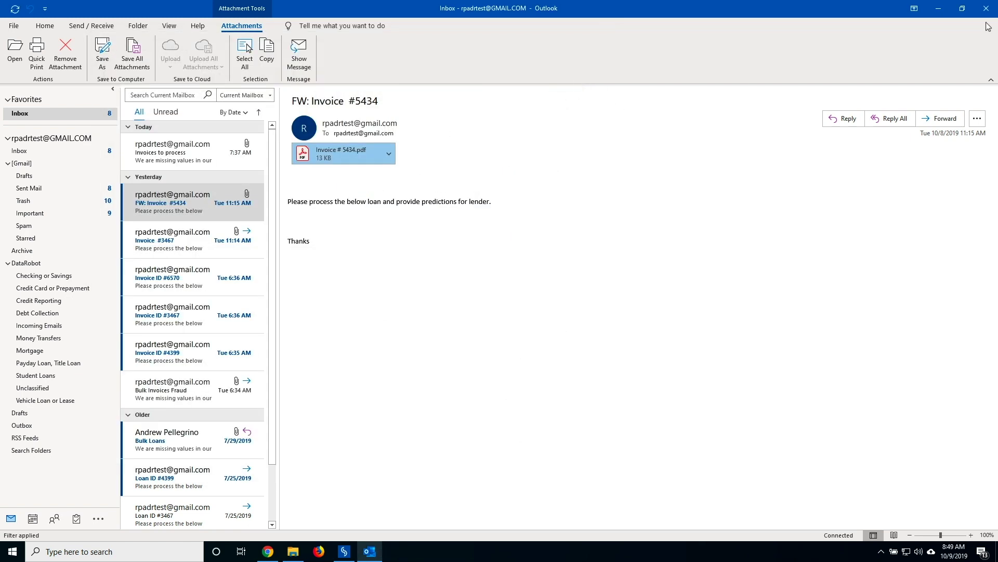
Close Outlook and confirm the Email Files and Input Prediction folders under LC v3 - FEDERAL are empty
{"action": "left_click", "coordinate": [986, 9]}
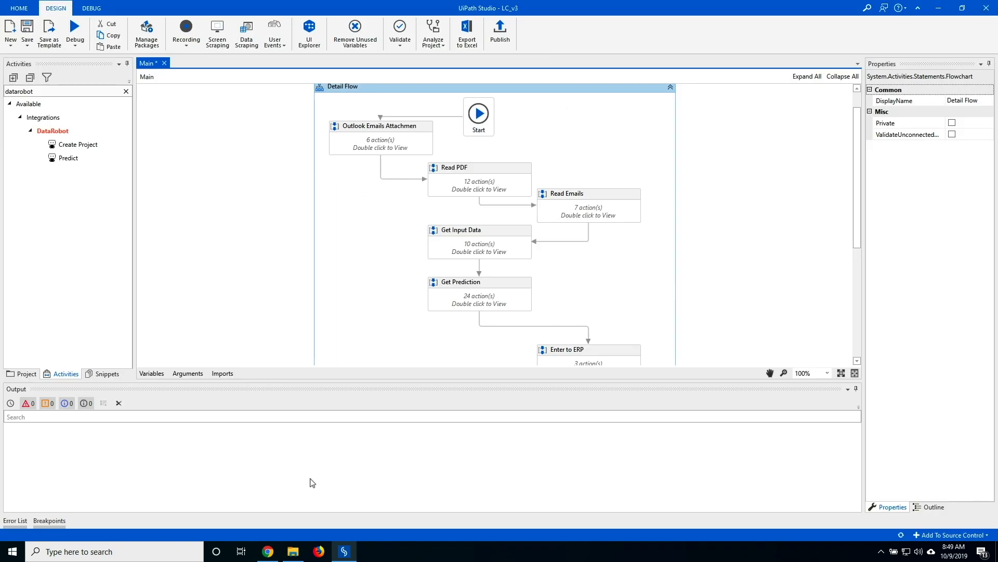
{"action": "left_click", "coordinate": [294, 551]}
{"action": "double_click", "coordinate": [225, 215]}
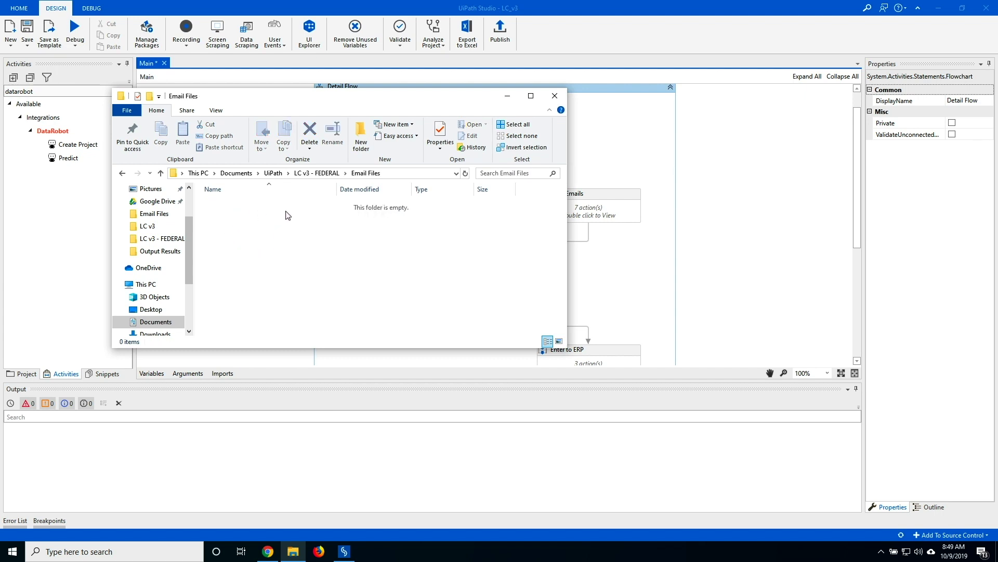
{"action": "left_click", "coordinate": [319, 172]}
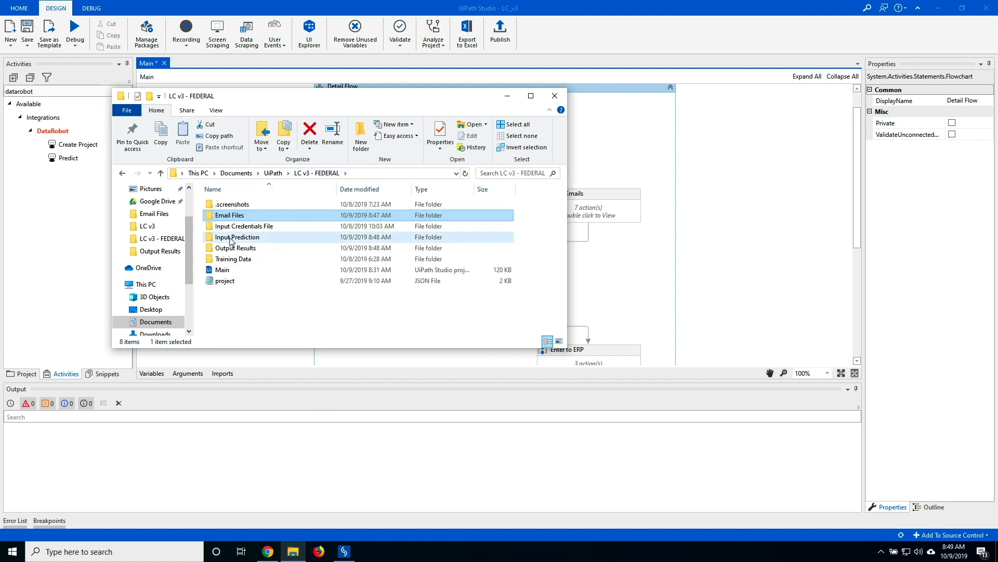
{"action": "double_click", "coordinate": [230, 237]}
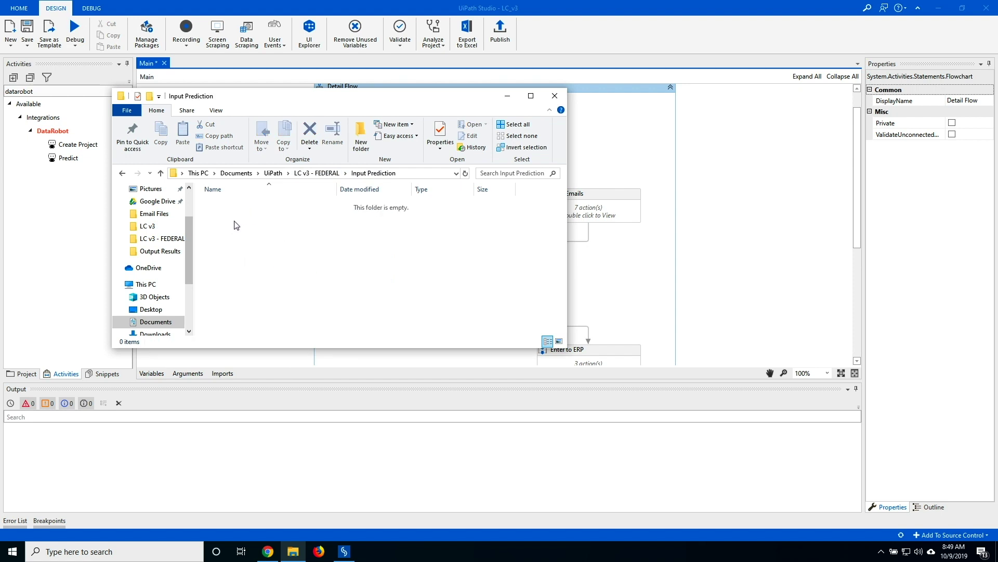
{"action": "left_click", "coordinate": [309, 175]}
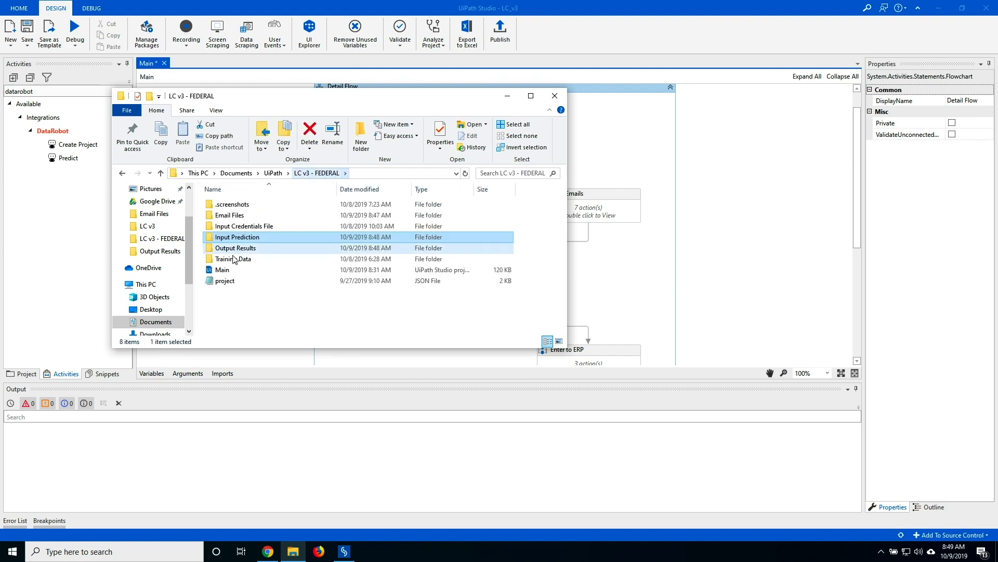
Confirm the Output Results folder is empty and put File Explorer away to reveal the flowchart
{"action": "double_click", "coordinate": [236, 253]}
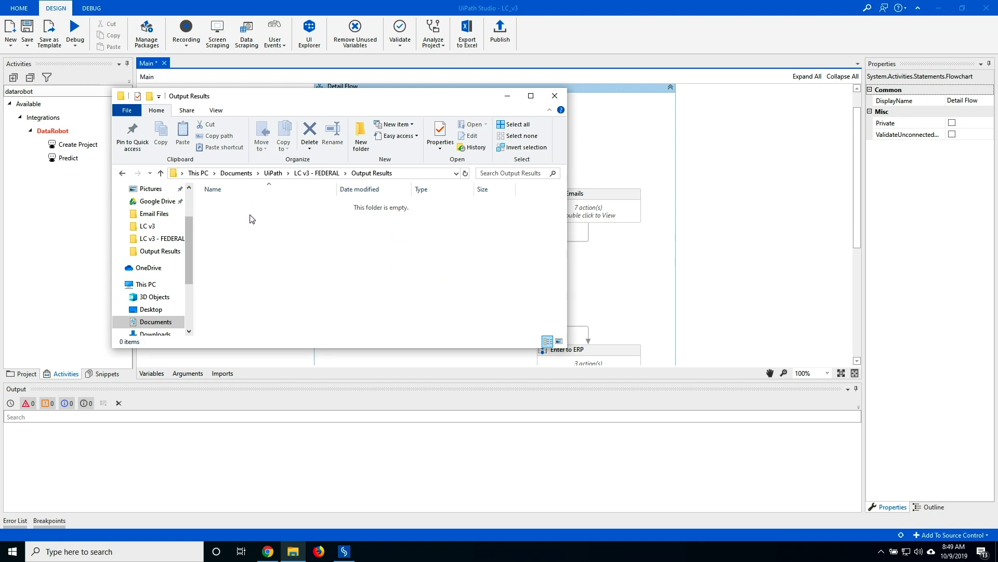
{"action": "left_click", "coordinate": [310, 172]}
{"action": "left_click", "coordinate": [507, 95]}
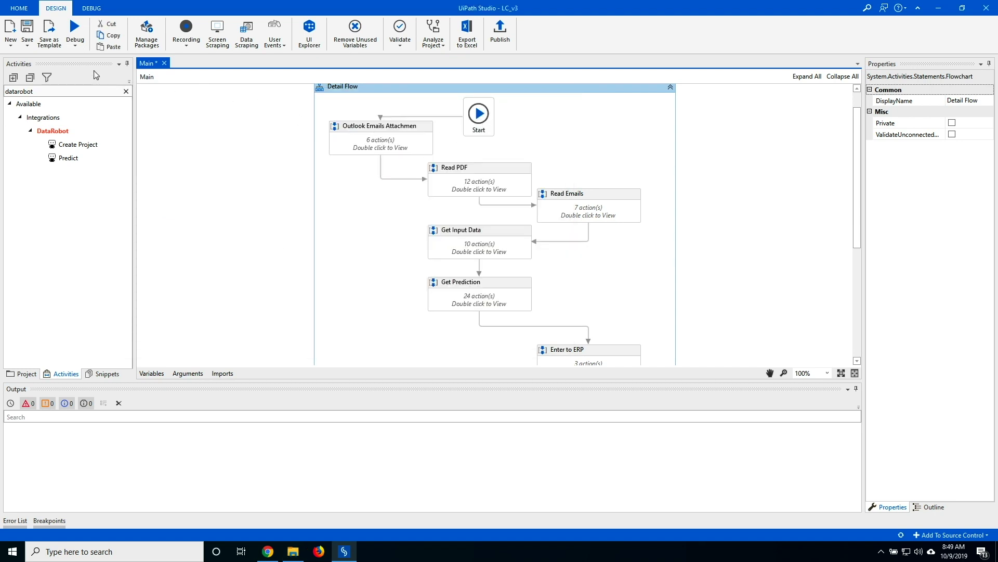
Start the fraud-invoice robot run from the Debug dropdown and keep the workflow visible while it runs
{"action": "left_click", "coordinate": [76, 47]}
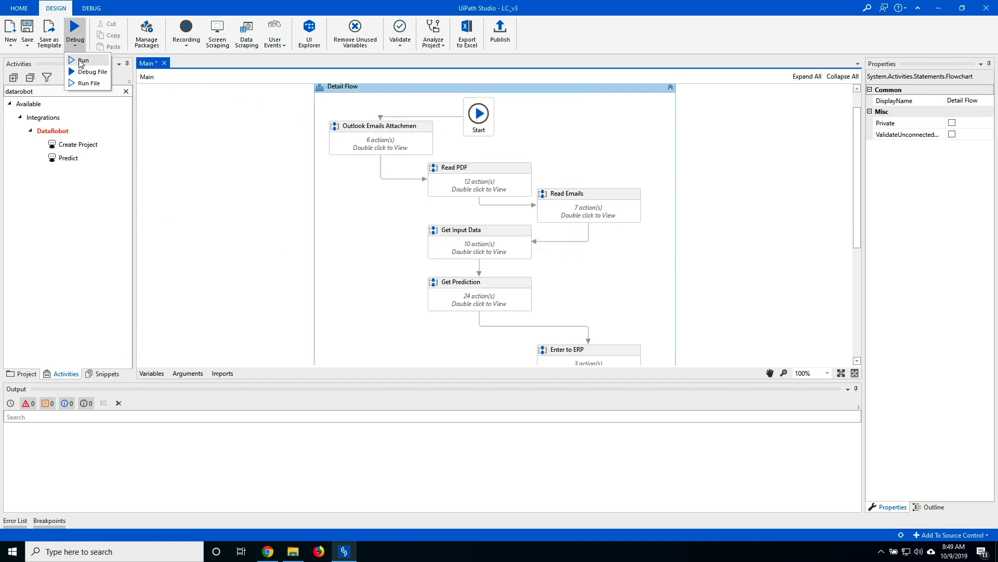
{"action": "left_click", "coordinate": [81, 61]}
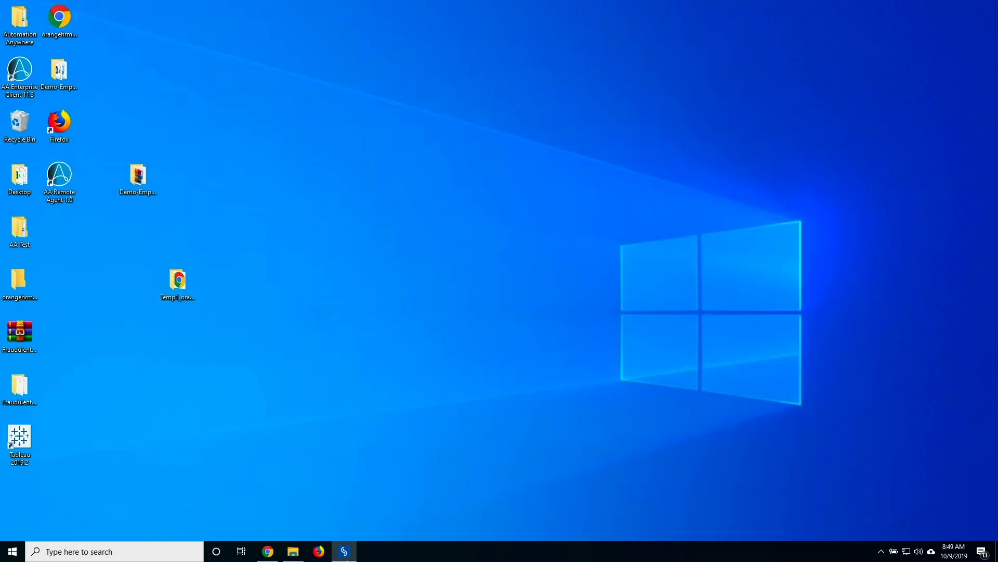
{"action": "left_click", "coordinate": [352, 553]}
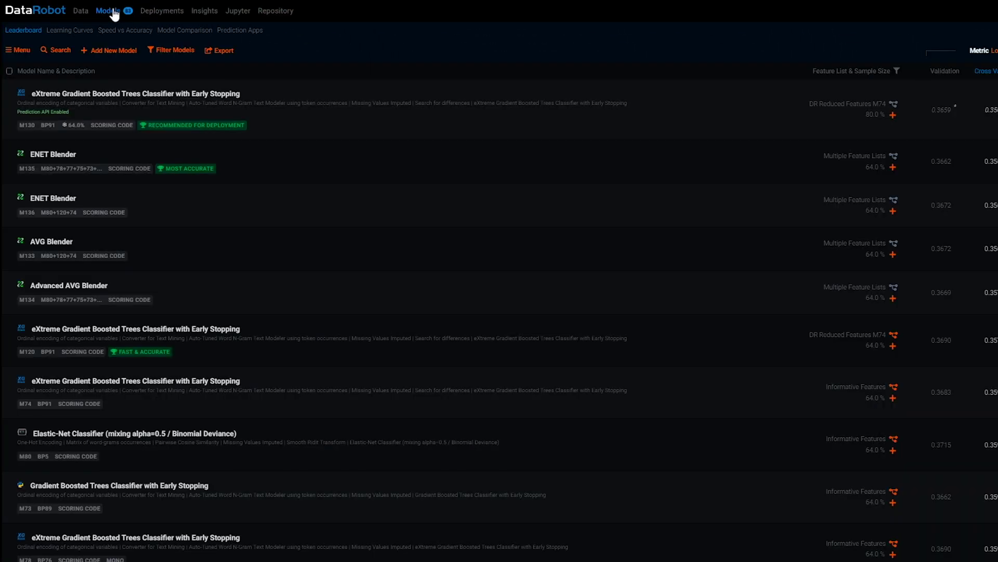
{"action": "mouse_move", "coordinate": [312, 108]}
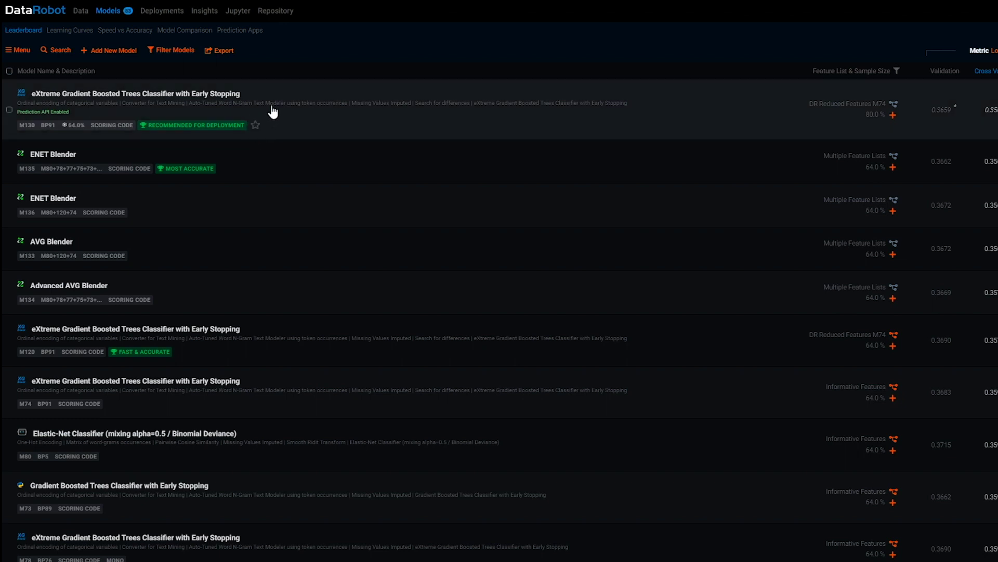
Review the top eXtreme Gradient Boosted Trees model's blueprint, then go to the Deployments dashboard
{"action": "left_click", "coordinate": [273, 112]}
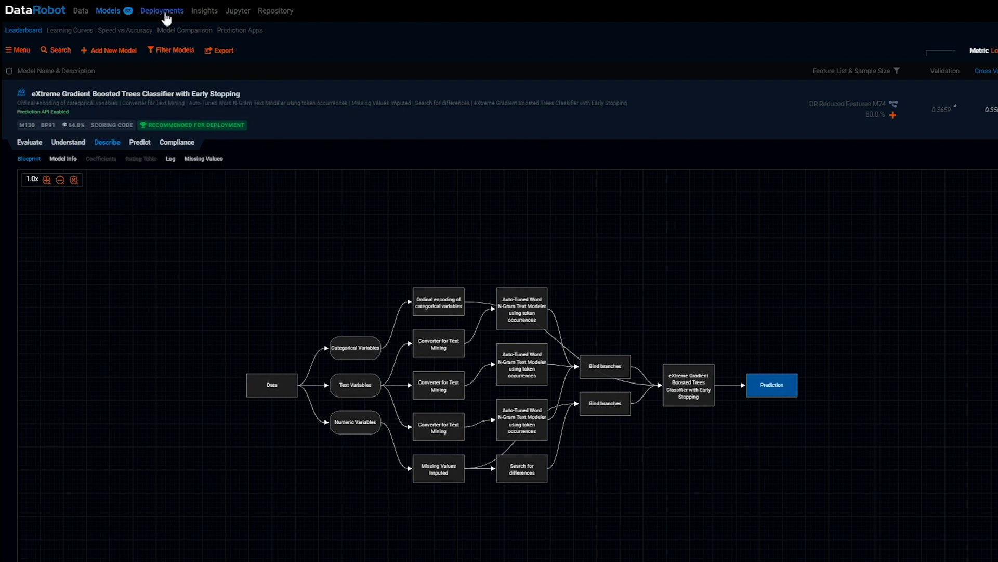
{"action": "left_click", "coordinate": [162, 12]}
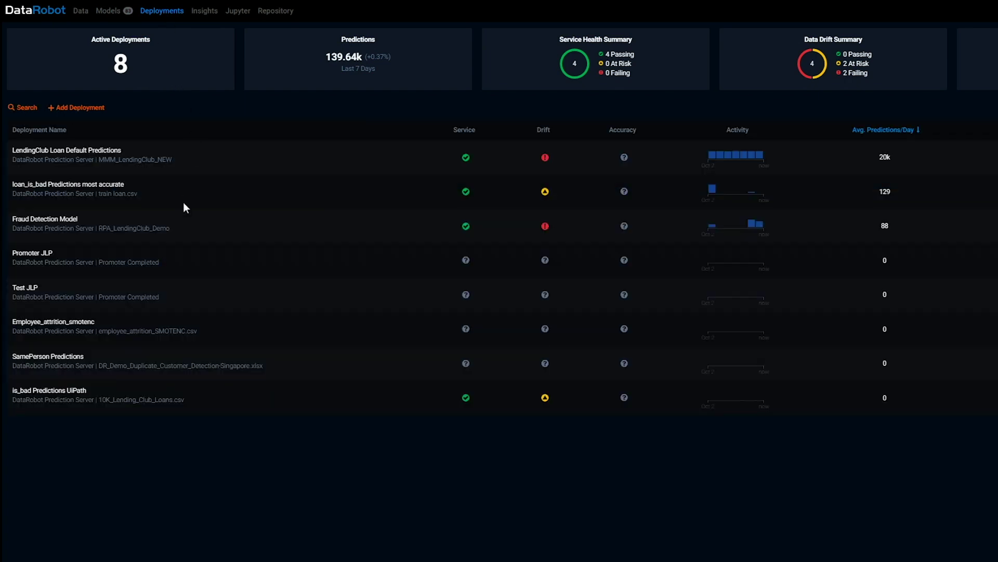
View the Fraud Detection Model deployment's Python integration scripting code
{"action": "left_click", "coordinate": [143, 225]}
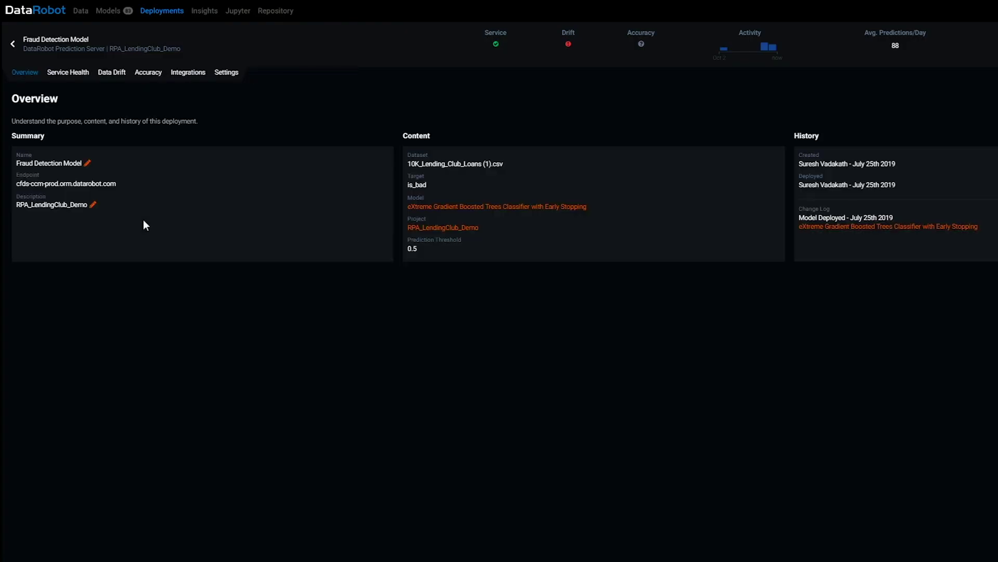
{"action": "left_click", "coordinate": [179, 74]}
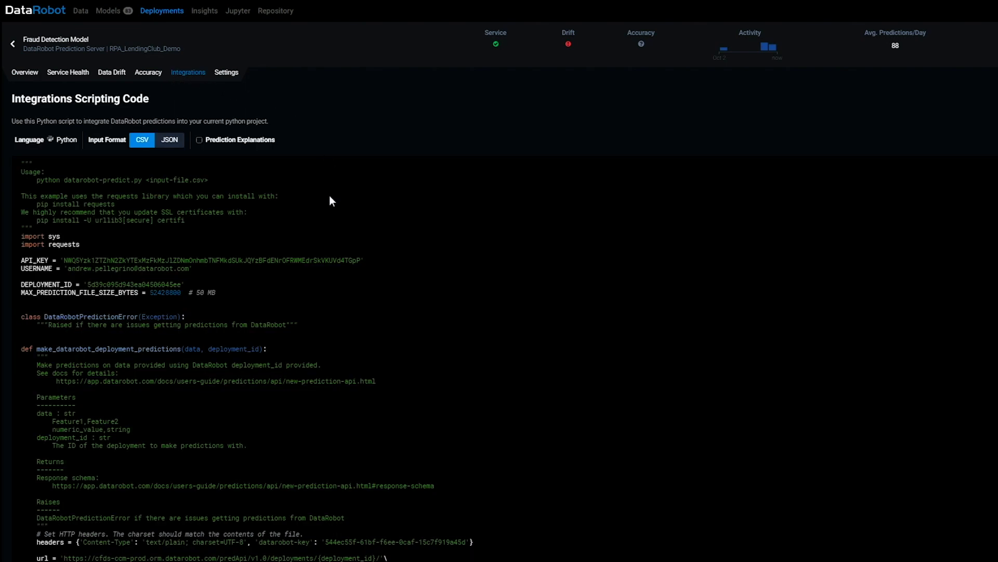
{"action": "scroll", "coordinate": [324, 207], "scroll_direction": "down", "scroll_amount": 1}
{"action": "scroll", "coordinate": [324, 207], "scroll_direction": "down", "scroll_amount": 2}
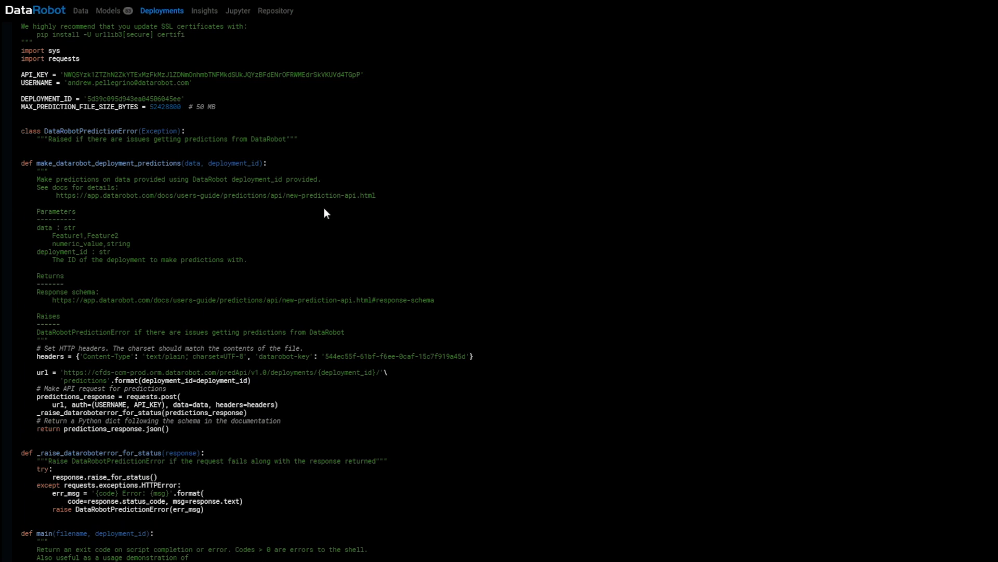
{"action": "scroll", "coordinate": [324, 206], "scroll_direction": "down", "scroll_amount": 2}
{"action": "scroll", "coordinate": [324, 207], "scroll_direction": "down", "scroll_amount": 1}
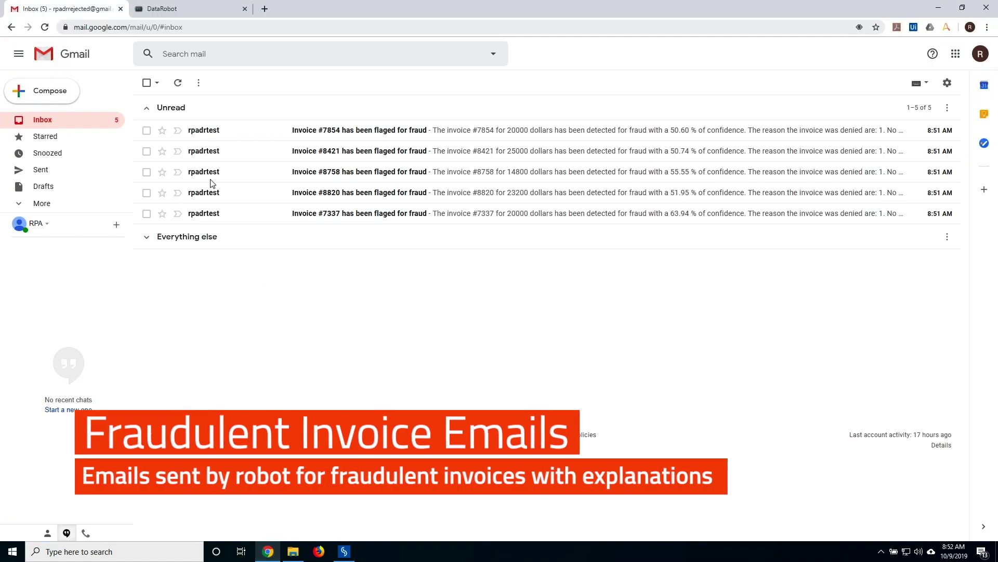
Read the Invoice #8421 fraud alert in Gmail, return to the inbox and minimize the browser
{"action": "left_click", "coordinate": [218, 156]}
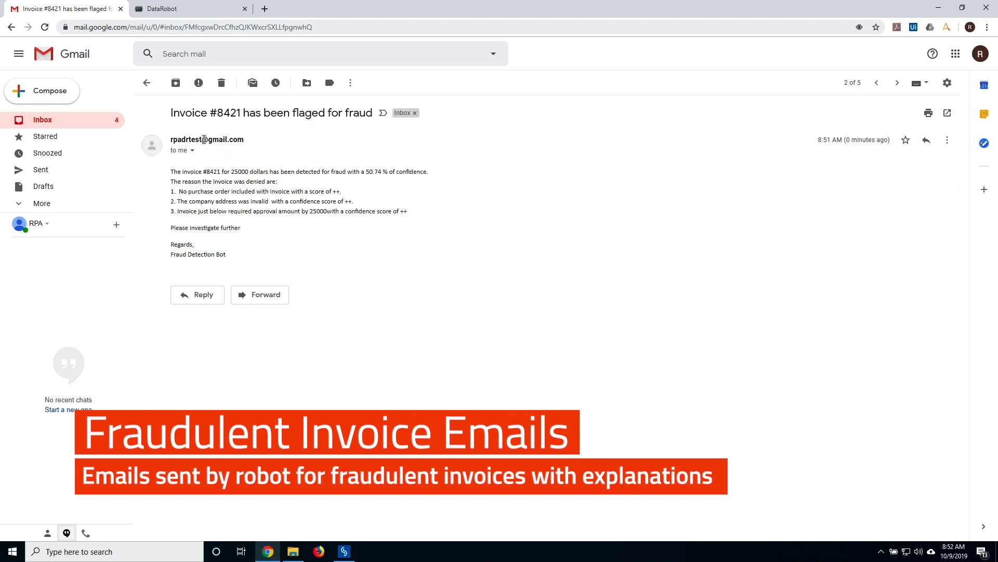
{"action": "left_click", "coordinate": [146, 83]}
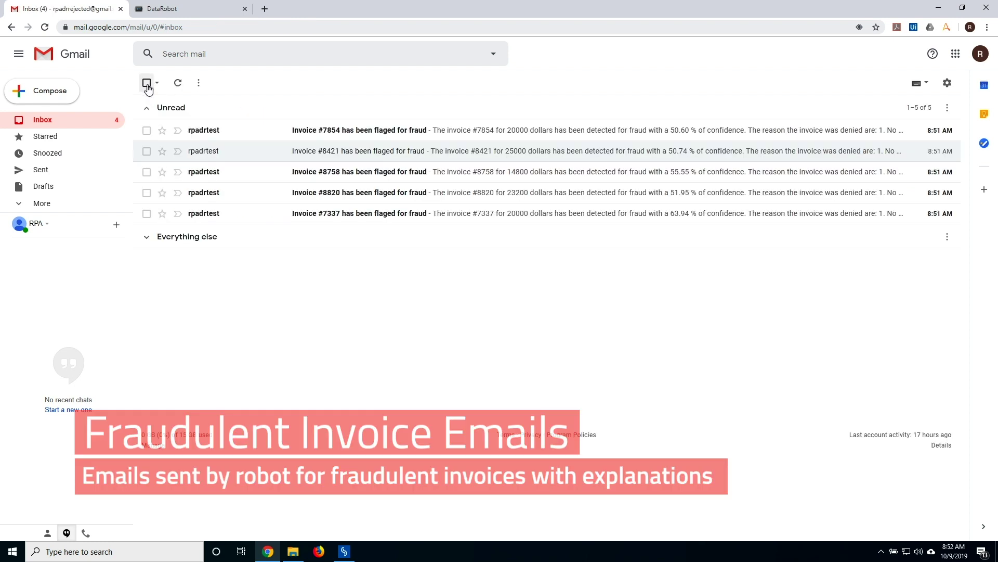
{"action": "left_click", "coordinate": [938, 7]}
Check the Email Files folder, then review predict.csv from Input Prediction in Excel and close it
{"action": "left_click", "coordinate": [293, 551]}
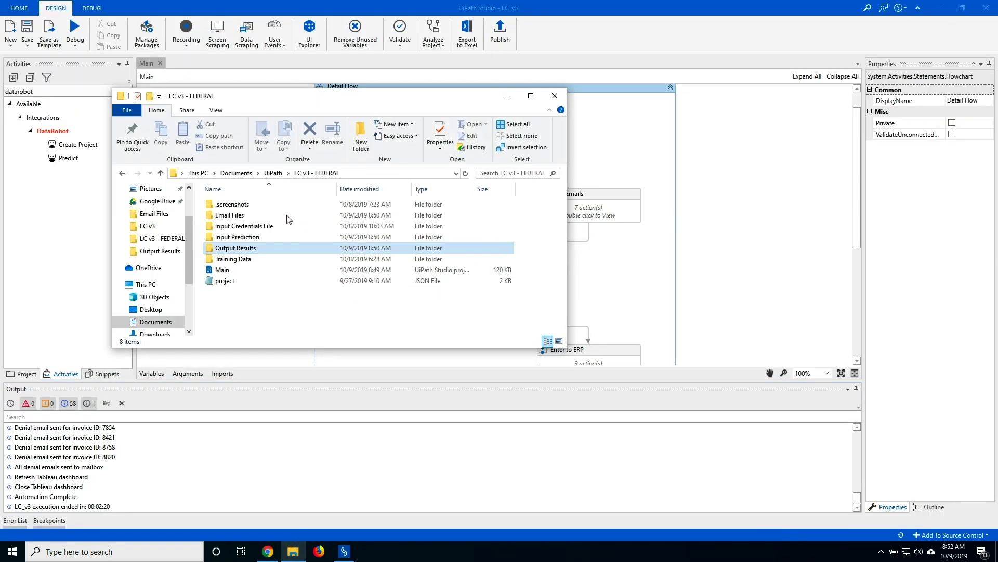
{"action": "double_click", "coordinate": [234, 214]}
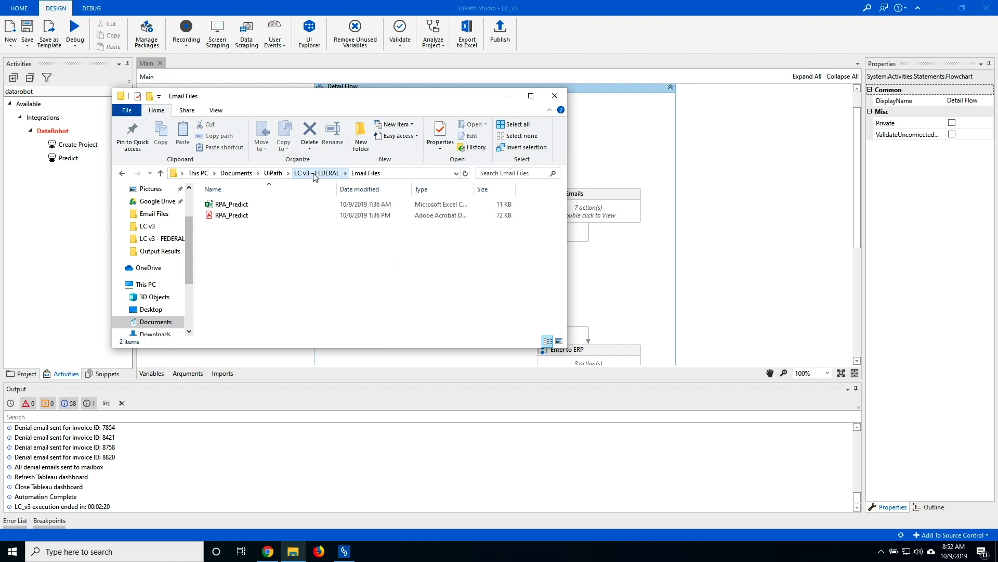
{"action": "left_click", "coordinate": [343, 173]}
{"action": "double_click", "coordinate": [237, 238]}
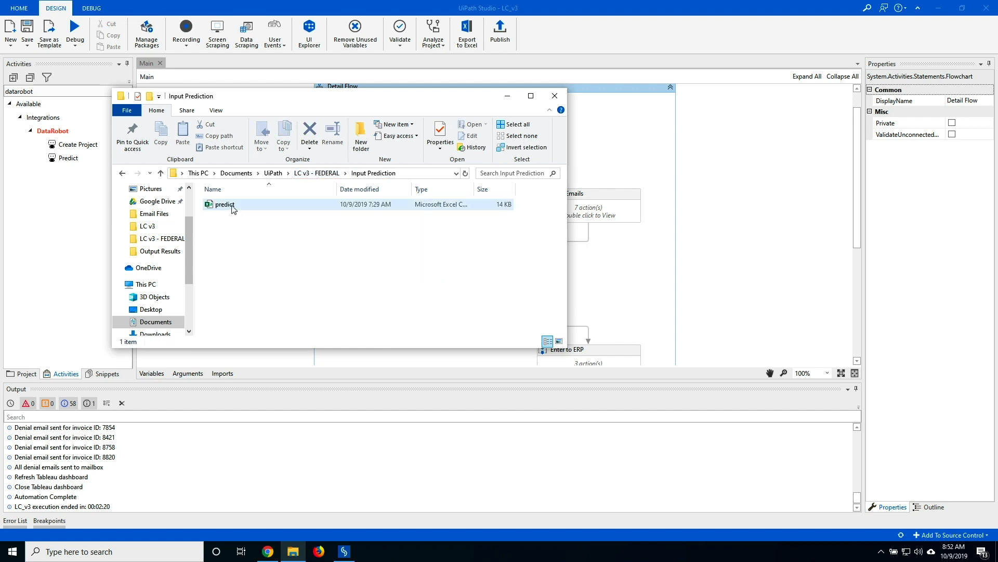
{"action": "double_click", "coordinate": [227, 205]}
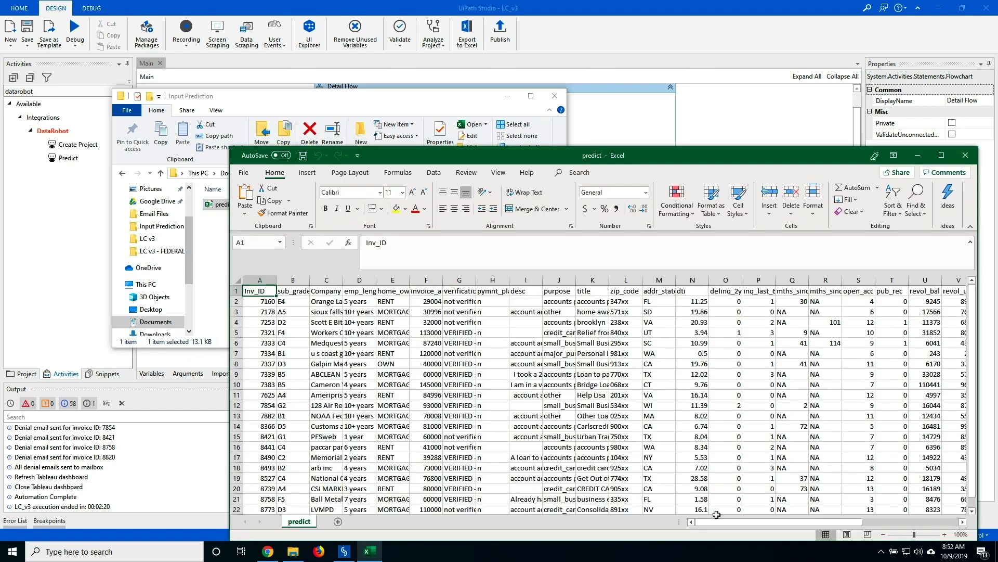
{"action": "left_click_drag", "start_coordinate": [722, 521], "coordinate": [804, 521]}
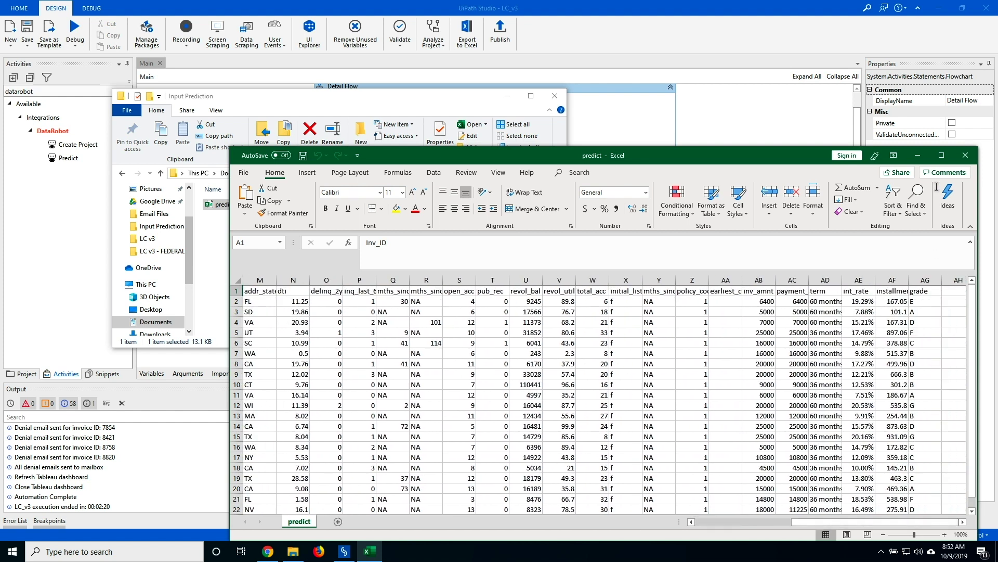
{"action": "left_click", "coordinate": [965, 154]}
Open DataRobot Scored Results from Output Results to show prediction explanations and confidence scores
{"action": "left_click", "coordinate": [318, 173]}
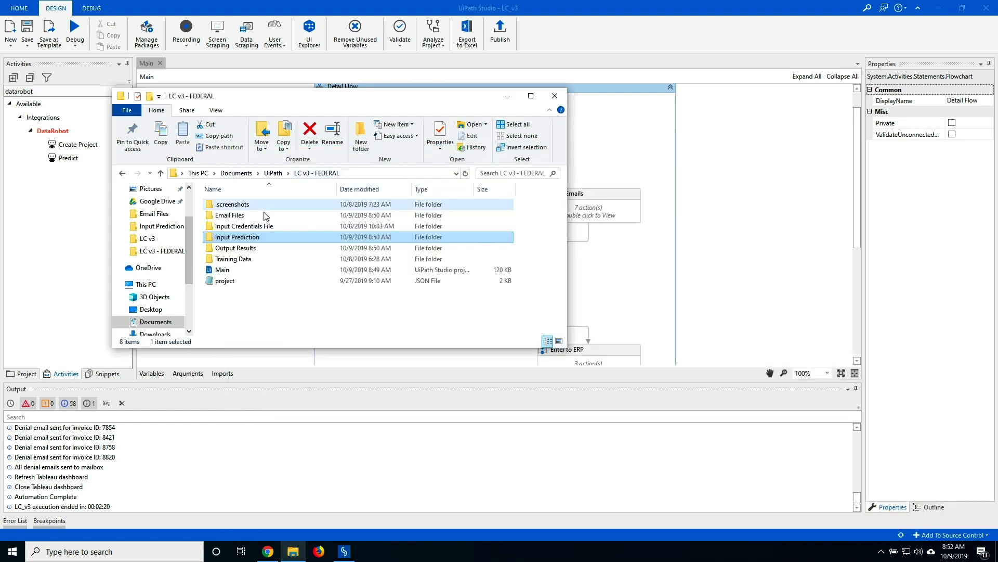
{"action": "double_click", "coordinate": [235, 241]}
{"action": "double_click", "coordinate": [249, 203]}
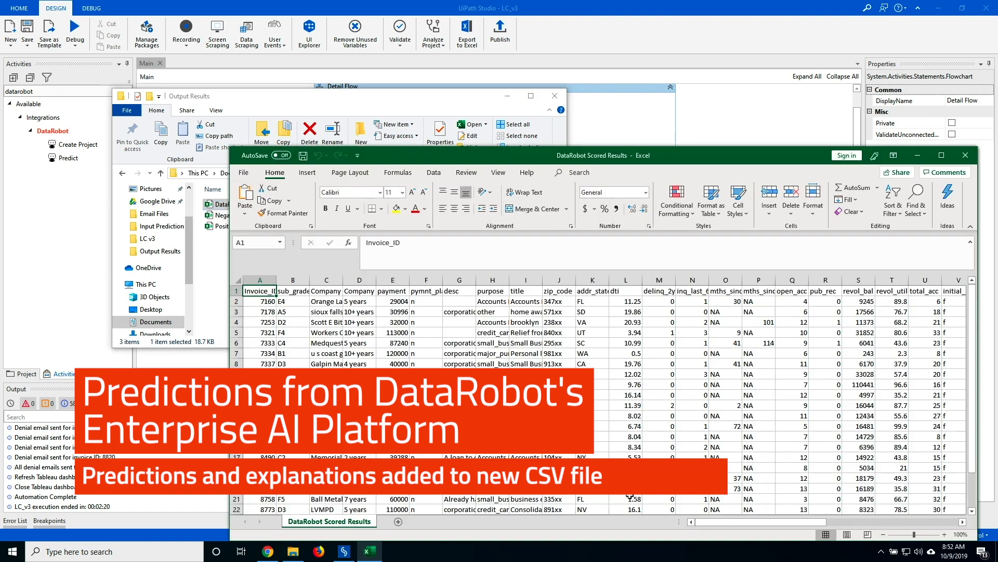
{"action": "left_click_drag", "start_coordinate": [715, 523], "coordinate": [868, 524]}
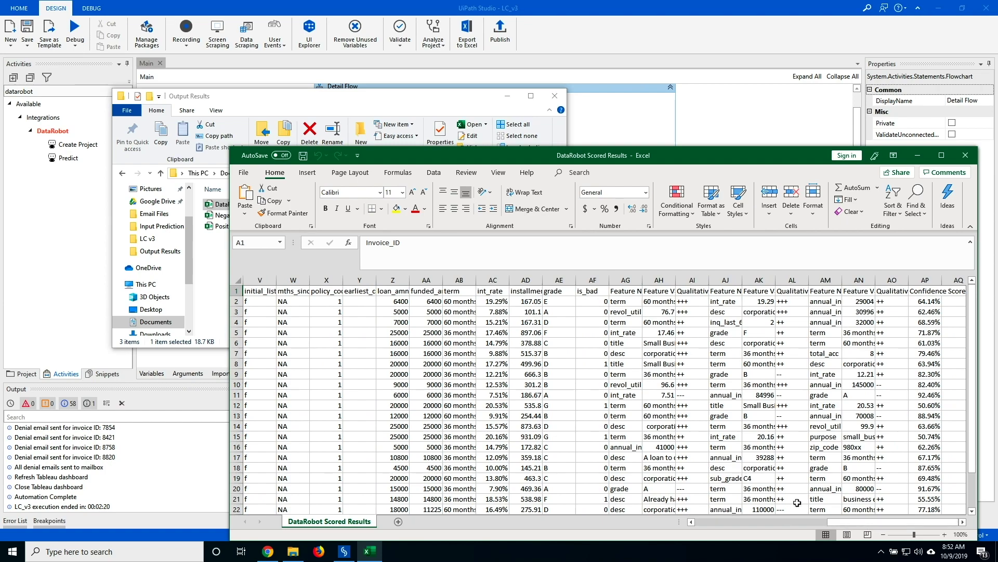